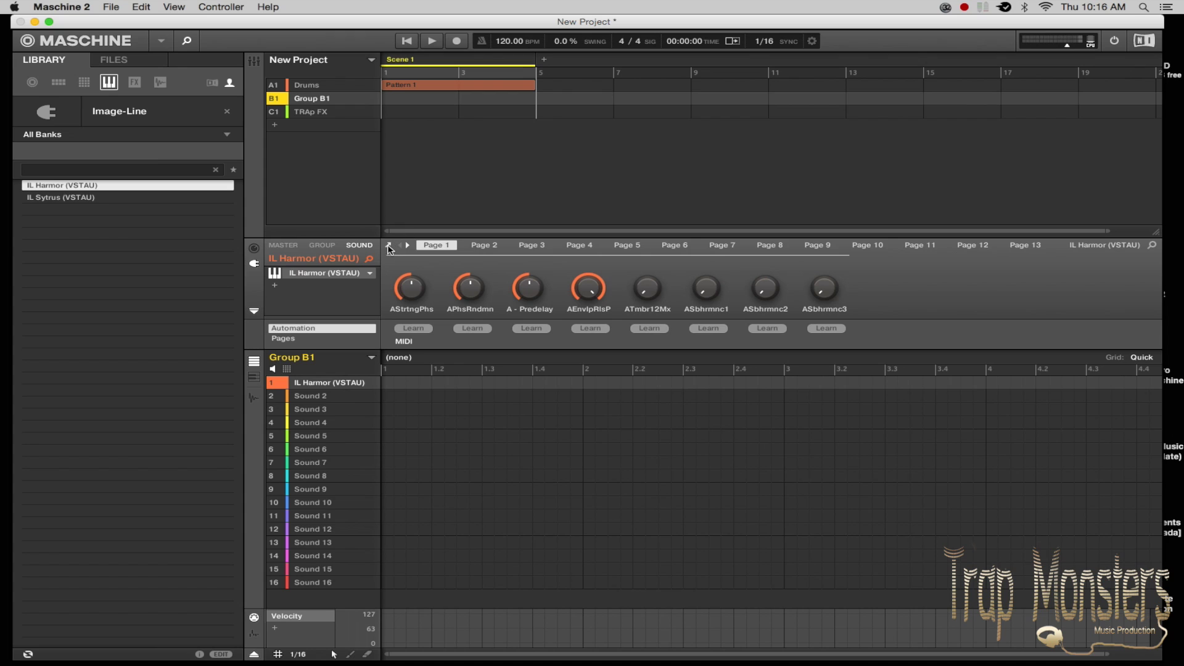
Step: Open the IL Harmor plugin window and examine its preset categories, including the custom Trap Monsters Shit bank
{"action": "left_click", "coordinate": [389, 246]}
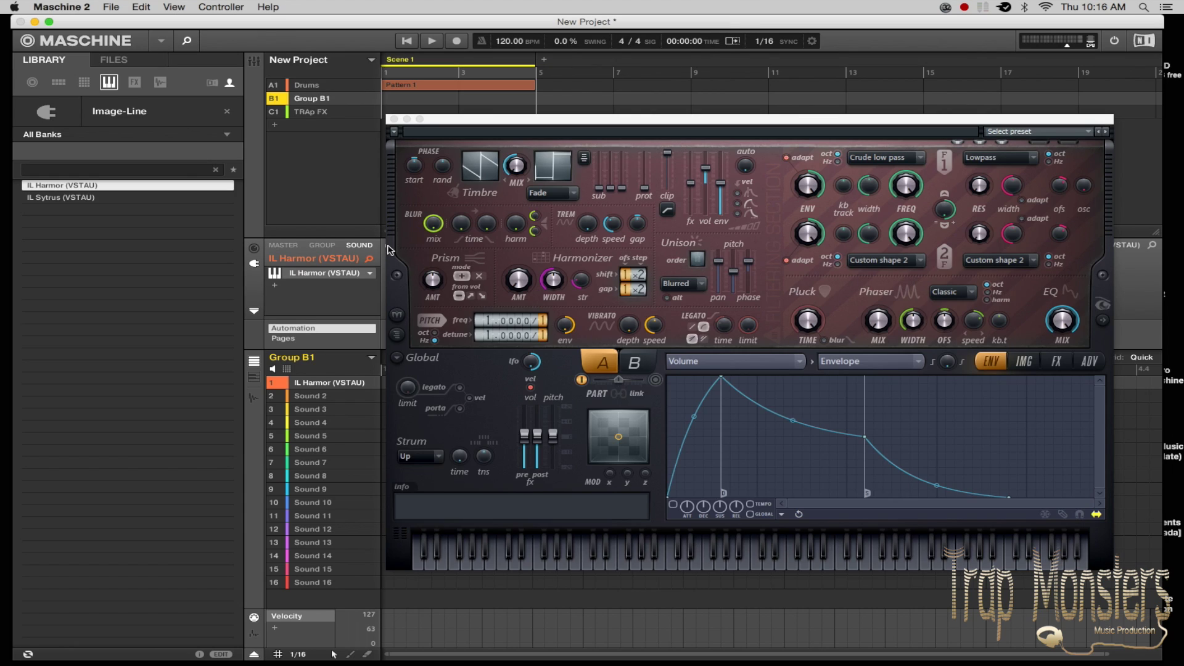
{"action": "left_click", "coordinate": [1088, 132]}
{"action": "left_click", "coordinate": [1089, 132]}
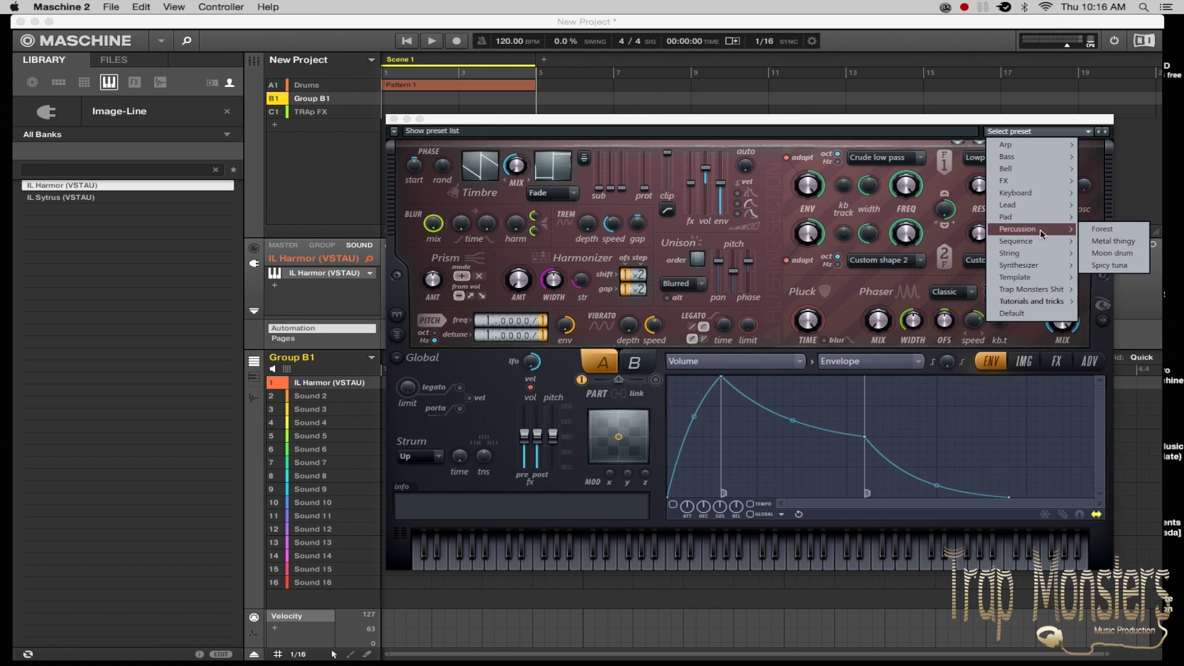
{"action": "mouse_move", "coordinate": [1007, 144]}
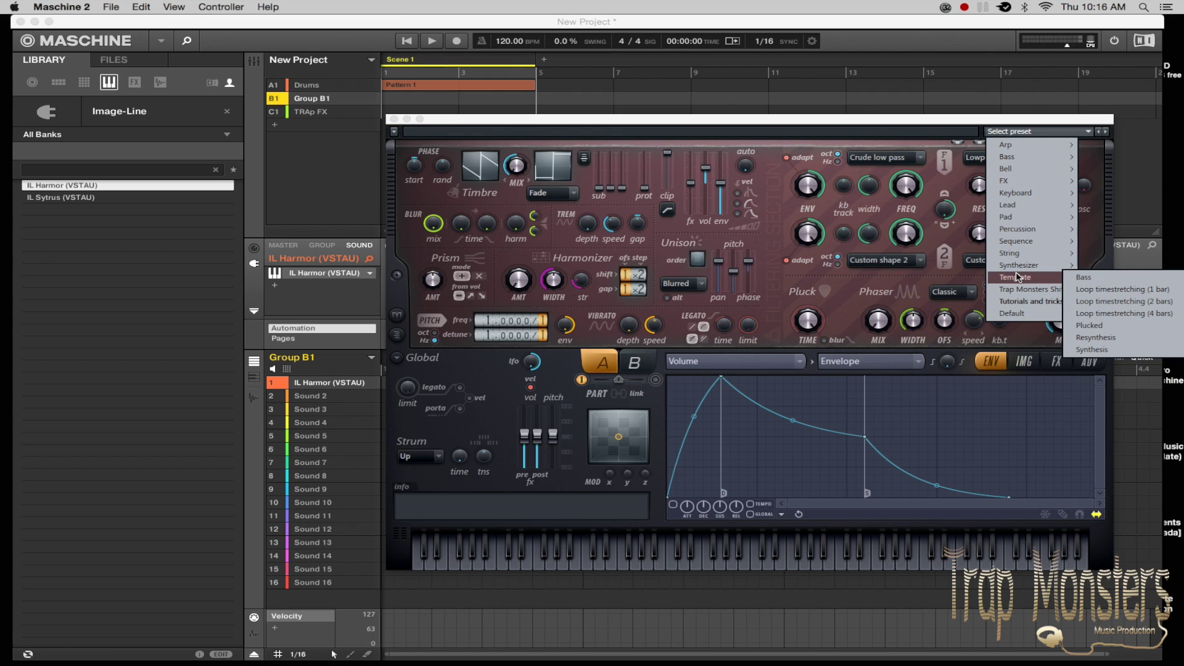
{"action": "mouse_move", "coordinate": [1013, 283]}
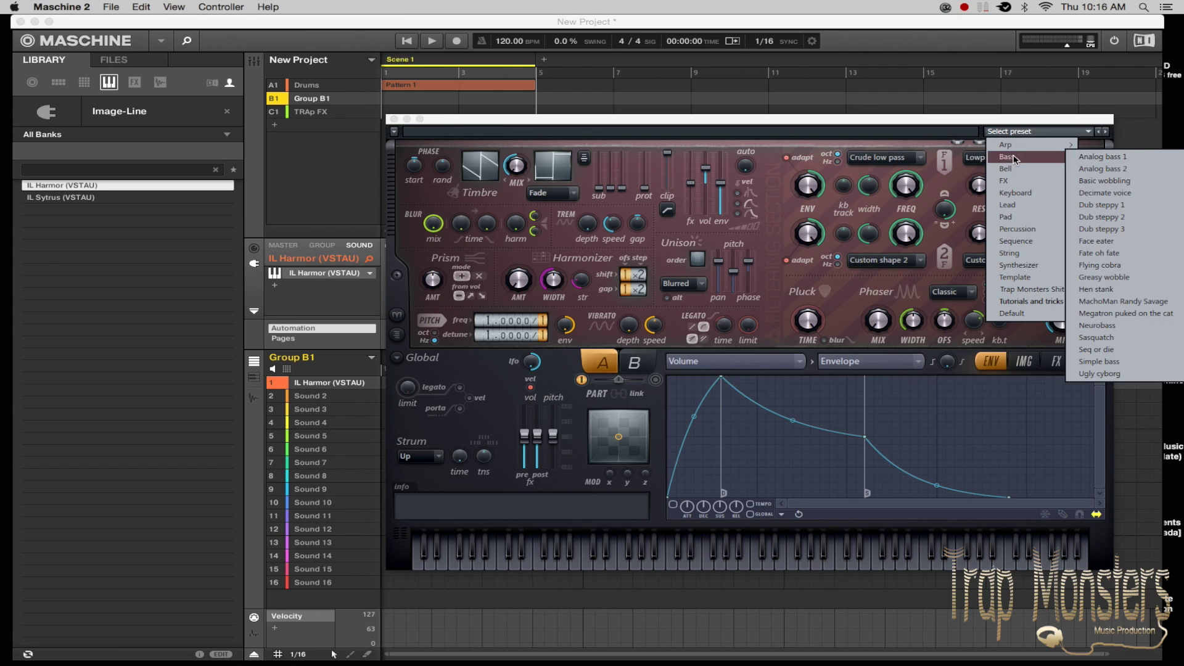
{"action": "mouse_move", "coordinate": [1014, 182]}
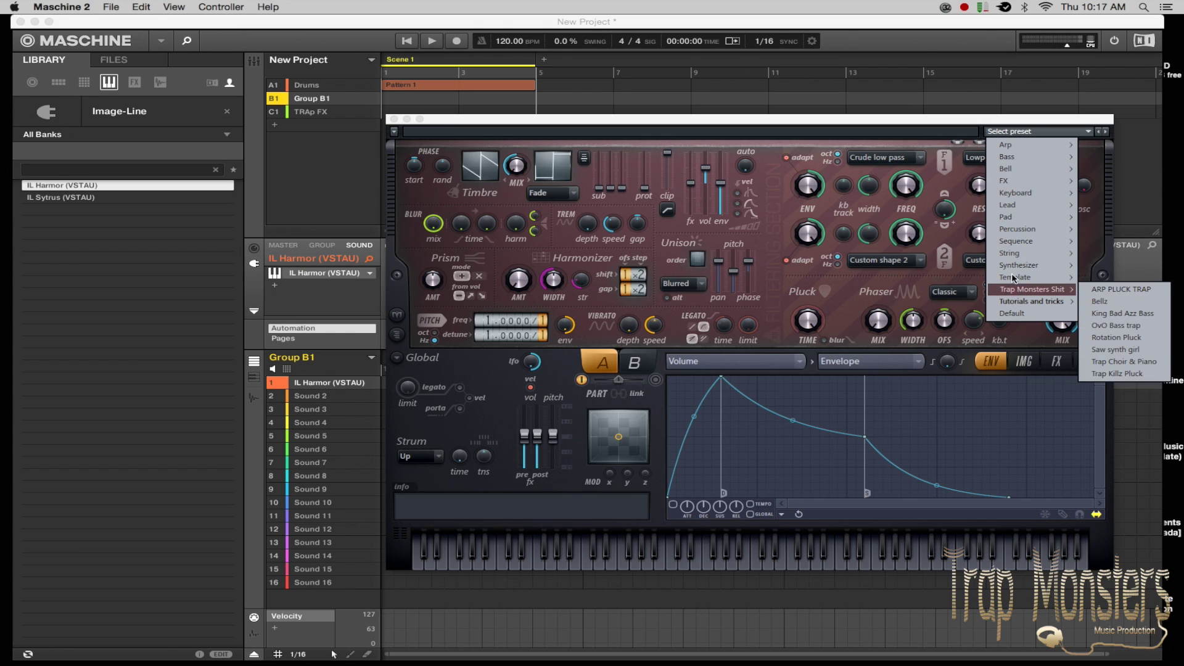
{"action": "mouse_move", "coordinate": [1029, 227]}
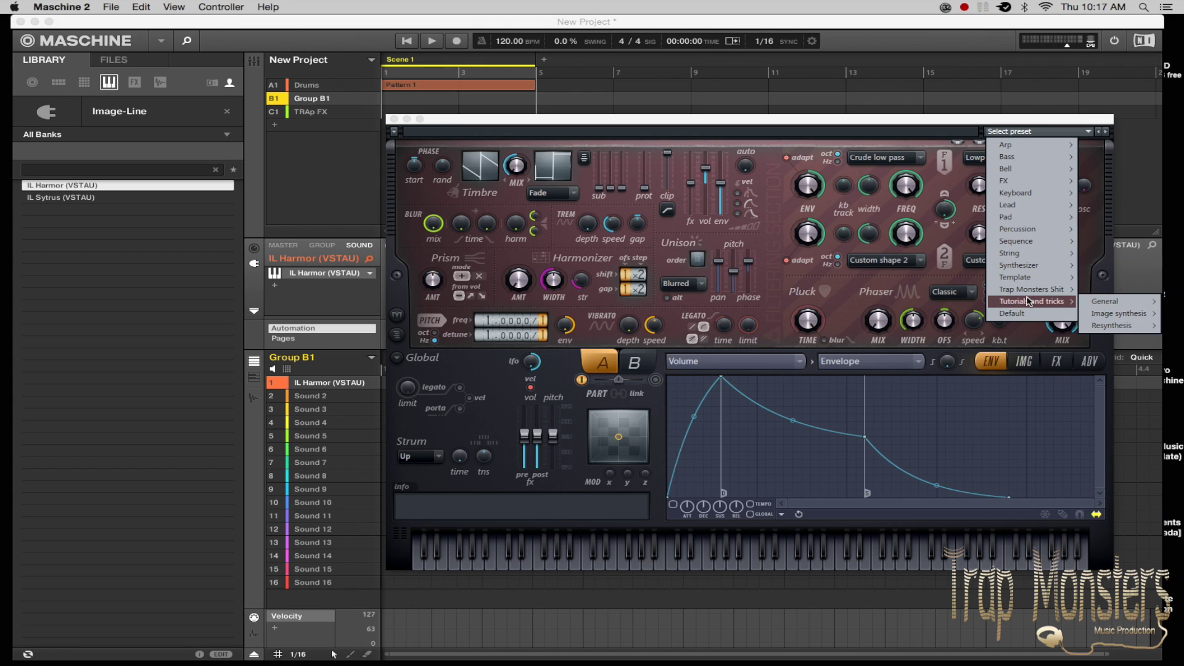
{"action": "left_click", "coordinate": [1119, 289]}
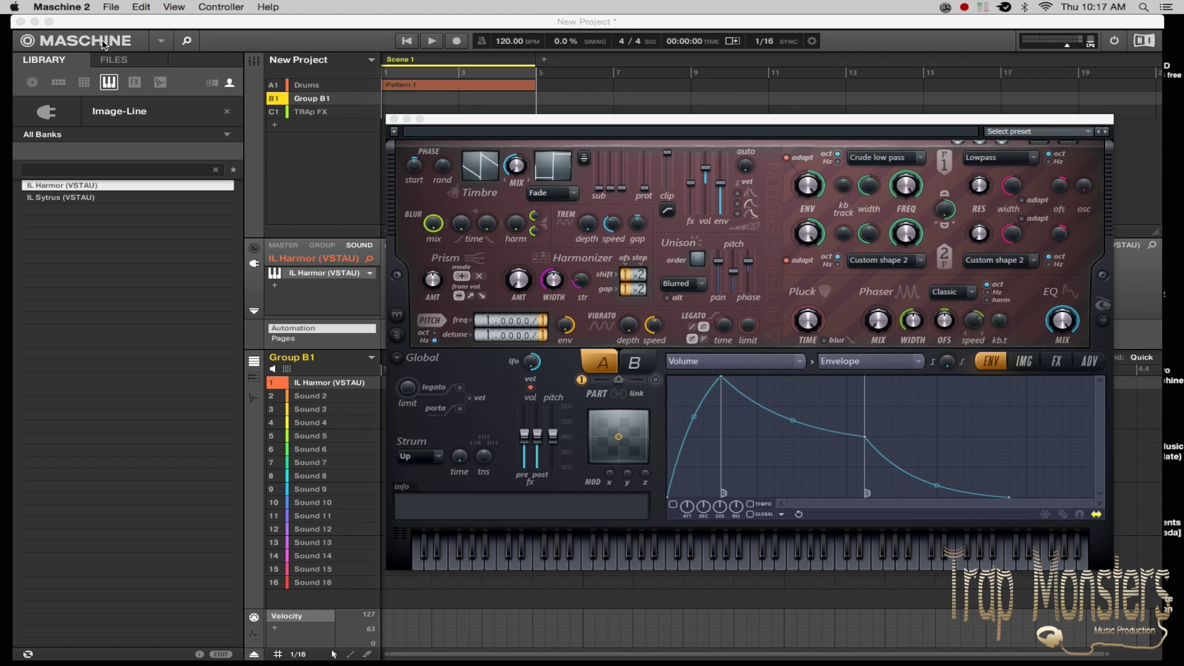
Step: Close the Harmor window, switch to Finder and open the Macintosh HD folder Library/Audio/Plug-Ins/VST
{"action": "left_click", "coordinate": [393, 119]}
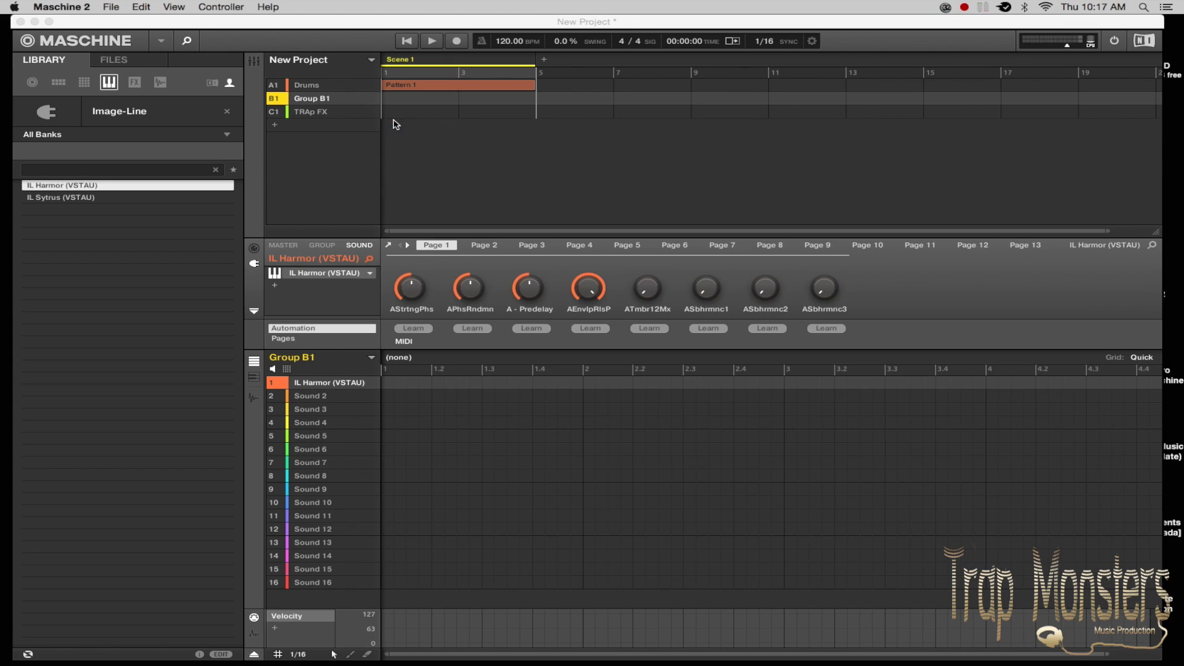
{"action": "double_click", "coordinate": [625, 23]}
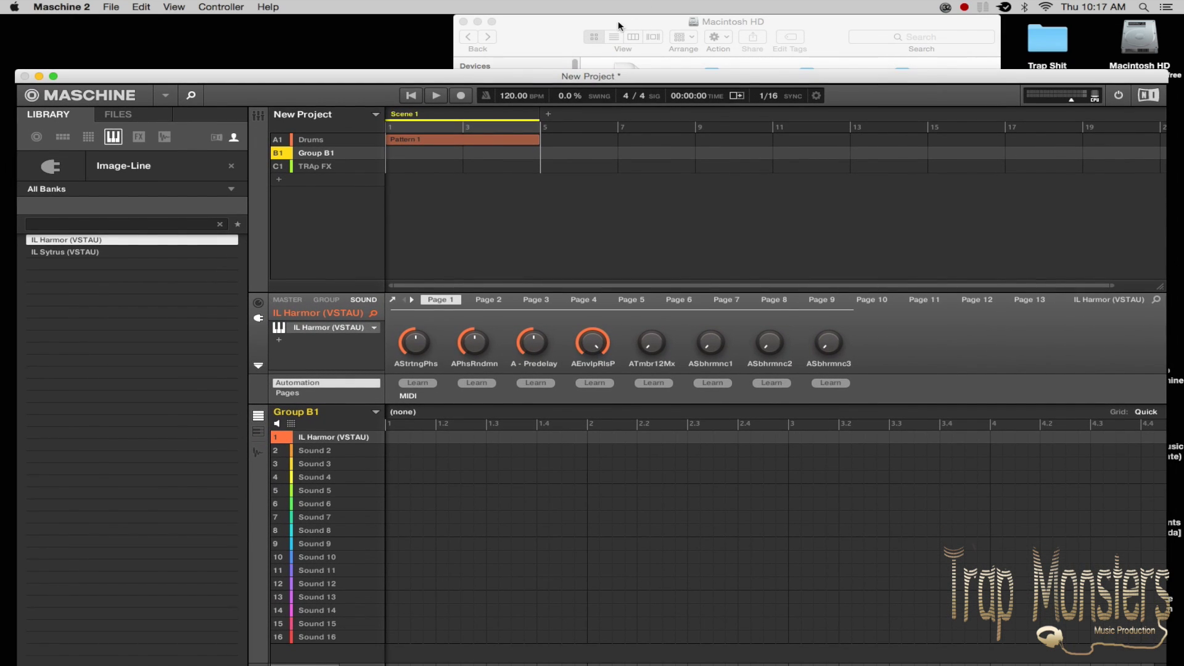
{"action": "left_click", "coordinate": [683, 31]}
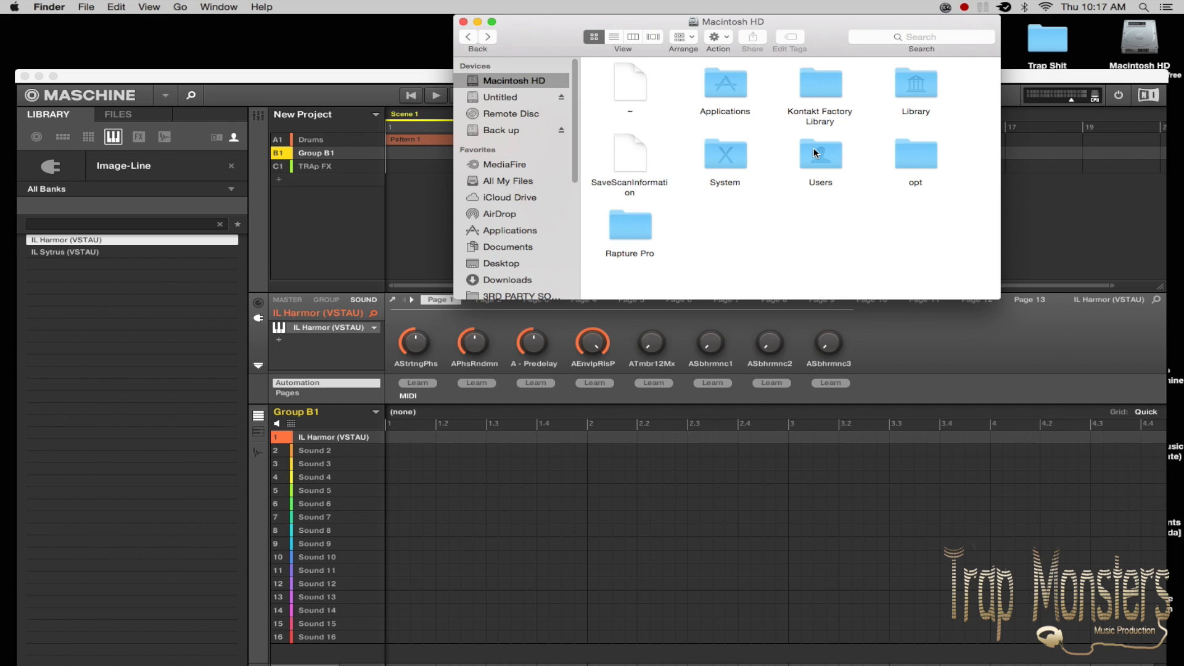
{"action": "double_click", "coordinate": [923, 87]}
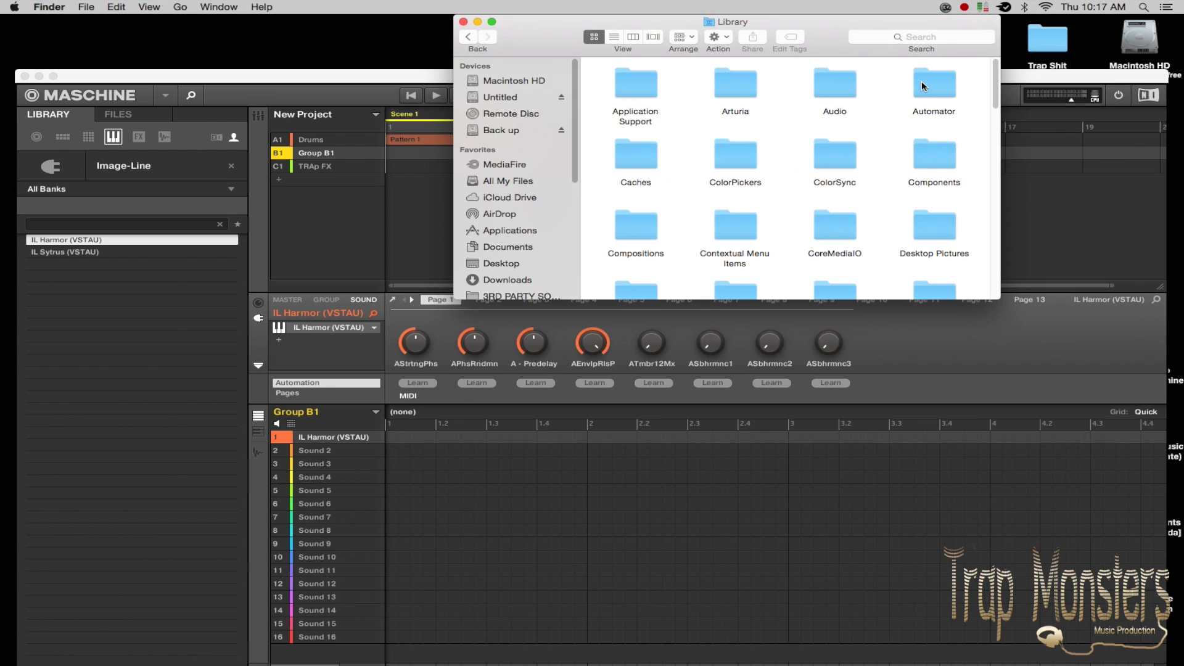
{"action": "double_click", "coordinate": [828, 87]}
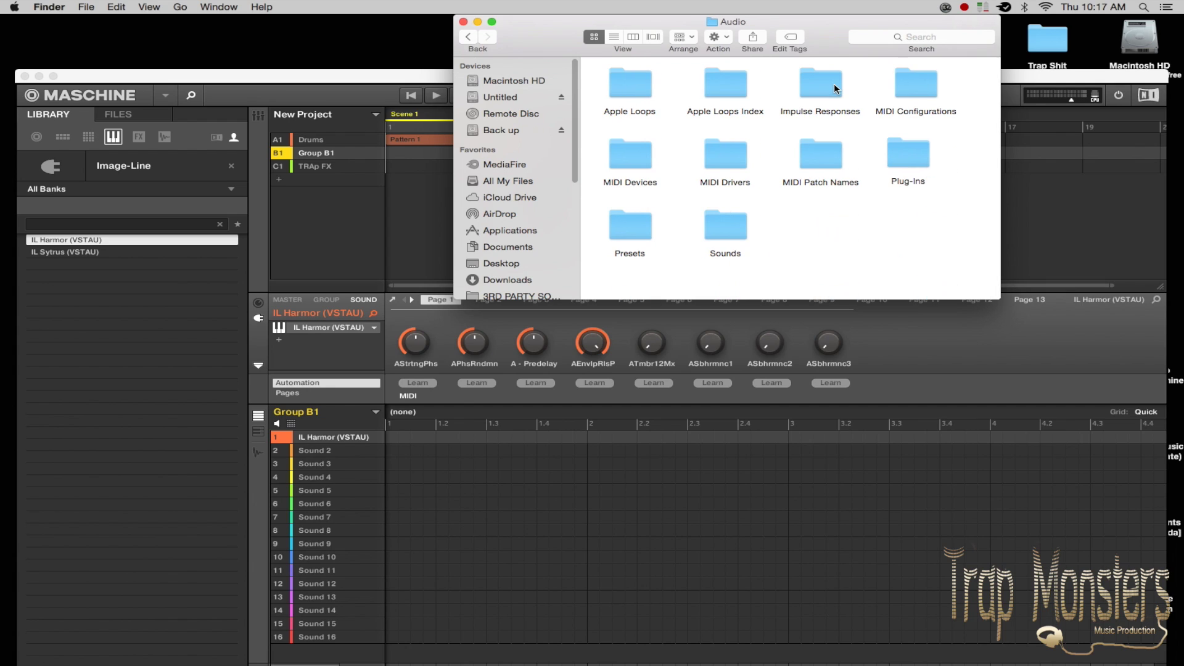
{"action": "double_click", "coordinate": [908, 153]}
{"action": "double_click", "coordinate": [919, 196]}
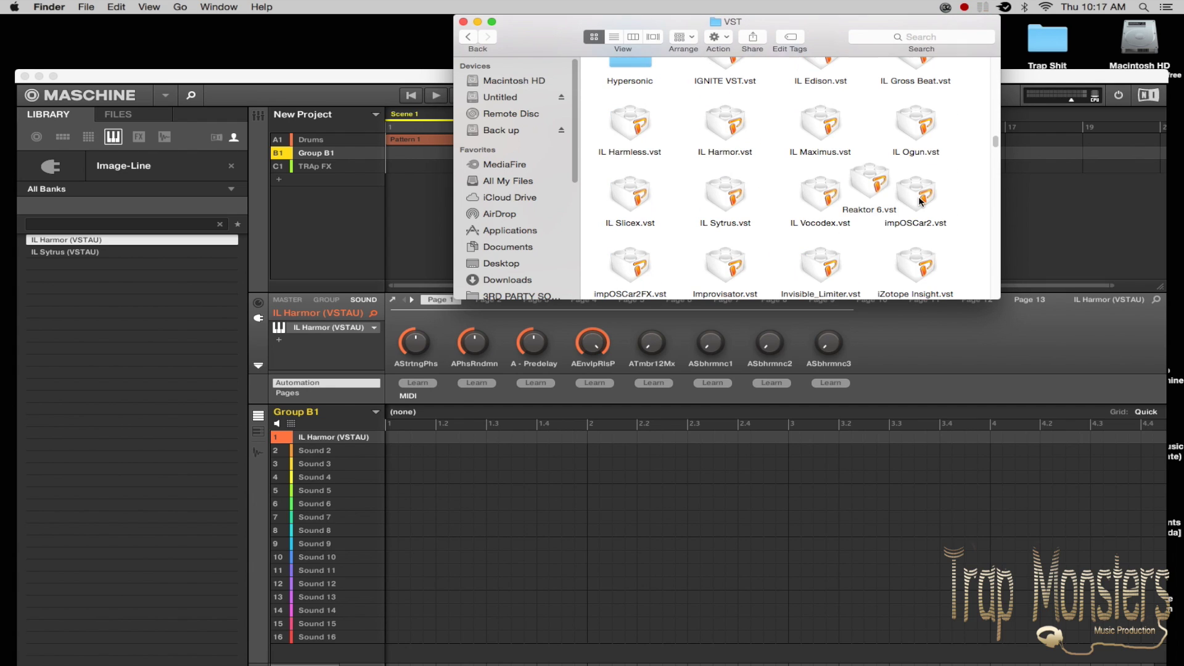
Step: Show the package contents of IL Harmor.vst and open the Trap Monsters Shit folder inside its IL Harmor Presets folder
{"action": "right_click", "coordinate": [731, 131]}
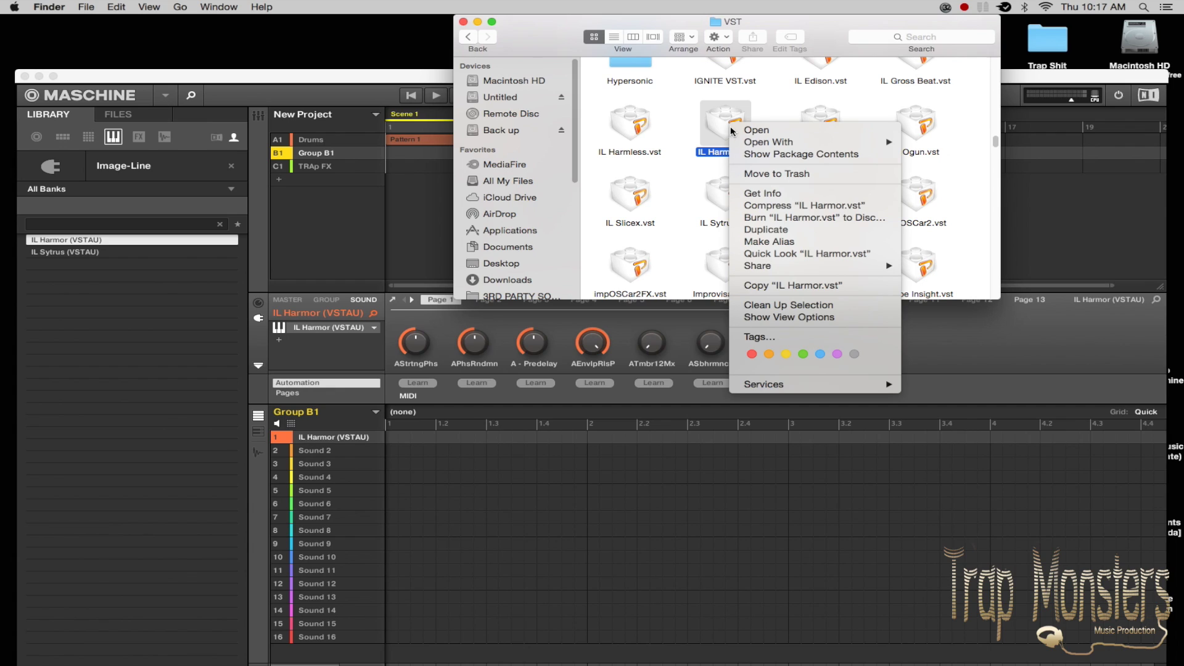
{"action": "left_click", "coordinate": [751, 154]}
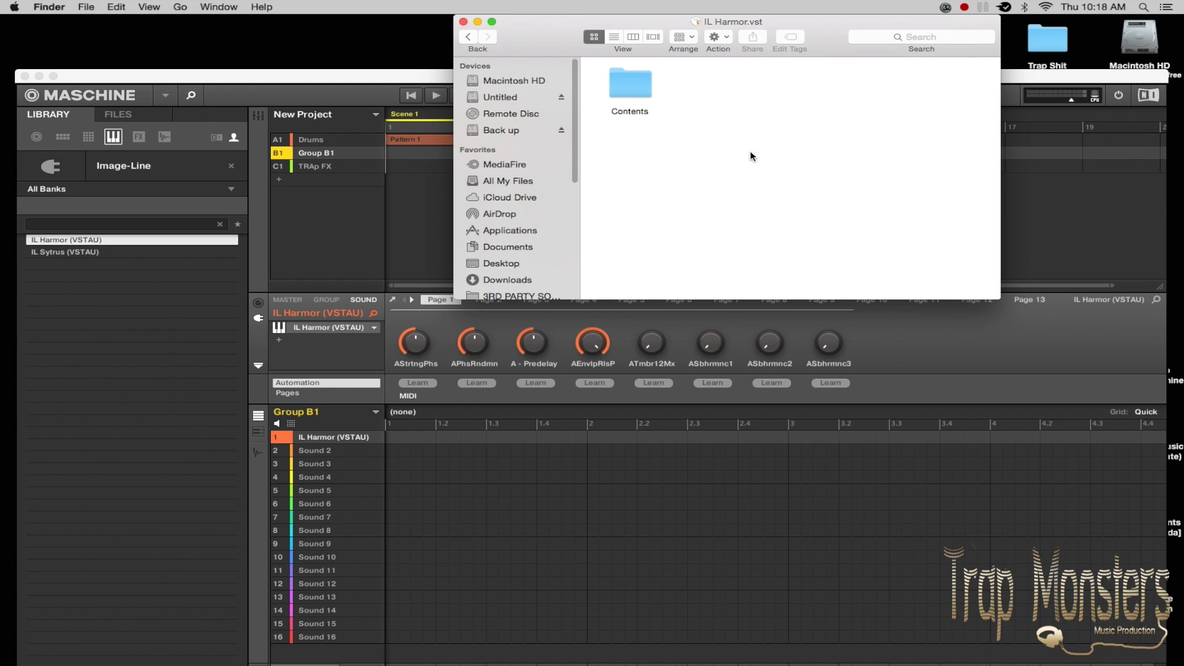
{"action": "double_click", "coordinate": [635, 92]}
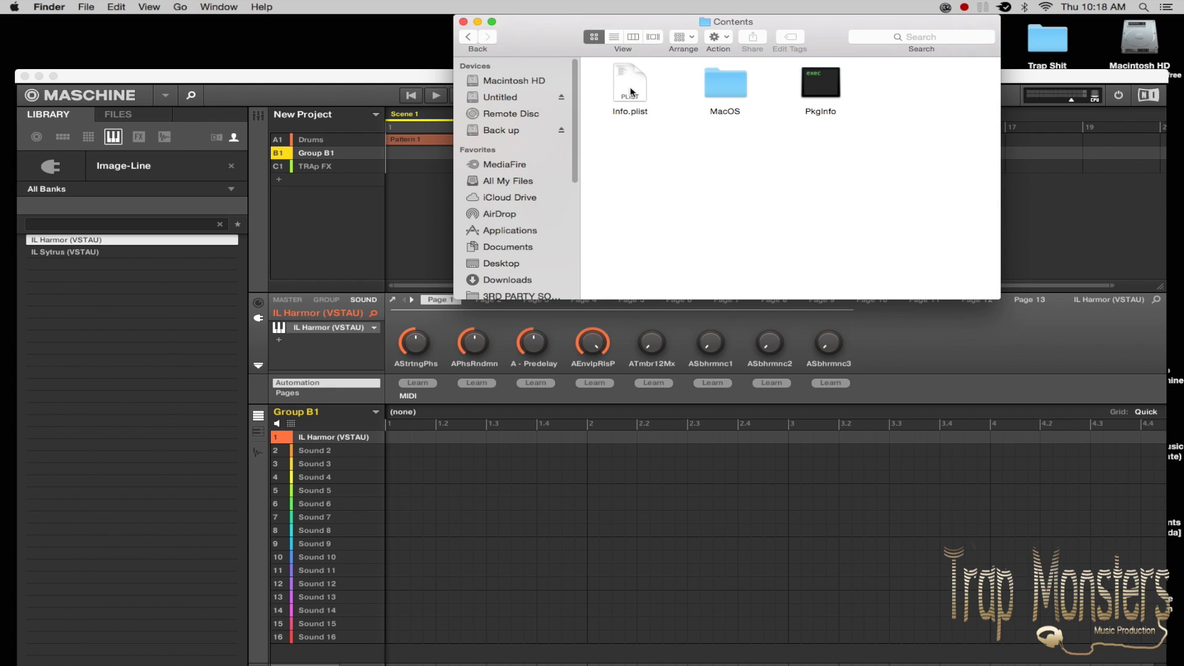
{"action": "double_click", "coordinate": [732, 85]}
{"action": "double_click", "coordinate": [626, 86]}
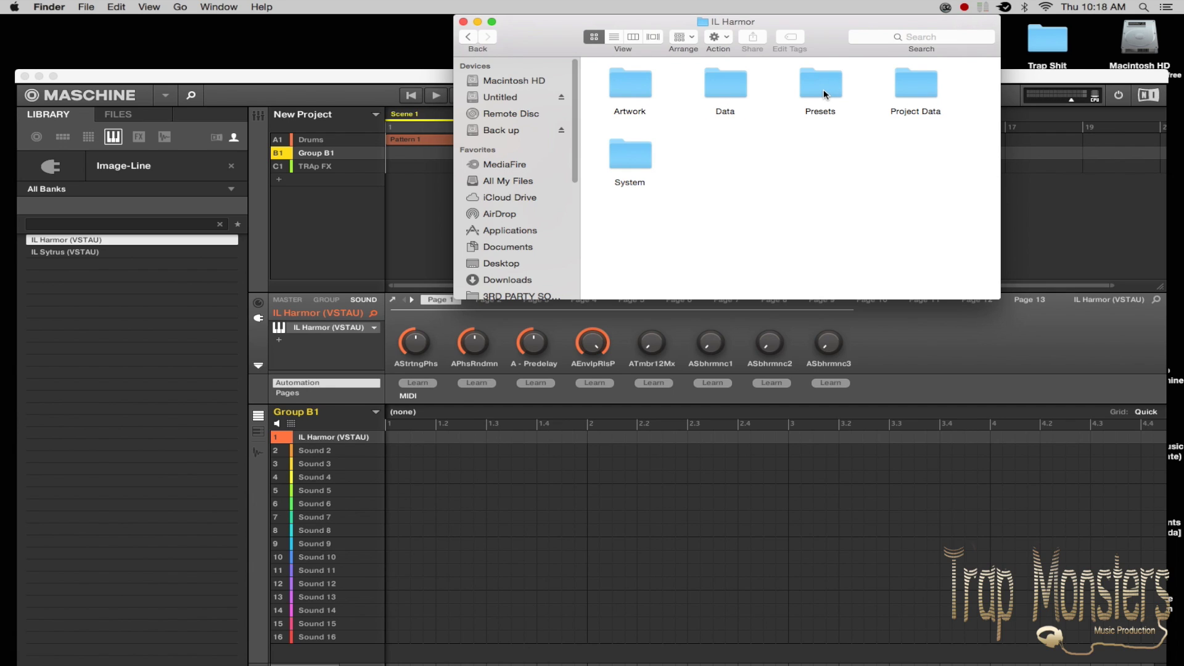
{"action": "double_click", "coordinate": [822, 86]}
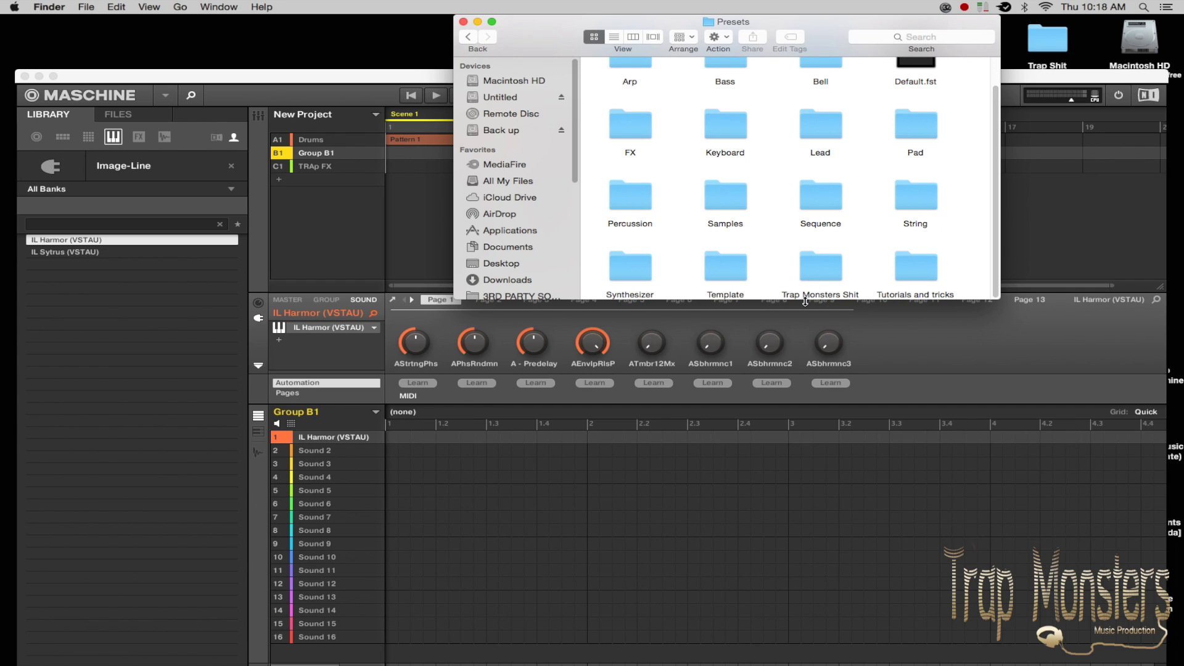
{"action": "double_click", "coordinate": [825, 268]}
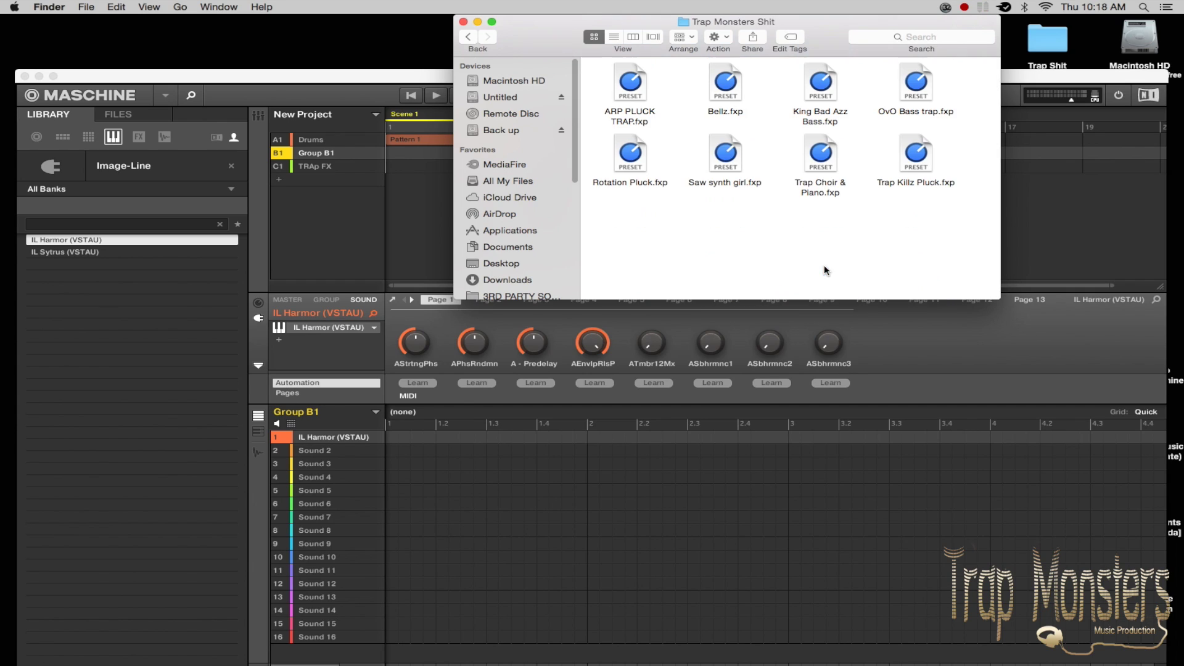
Step: Switch back to Maschine, reopen Harmor and compare its preset list with the preset files in the Finder folder
{"action": "left_click", "coordinate": [870, 326]}
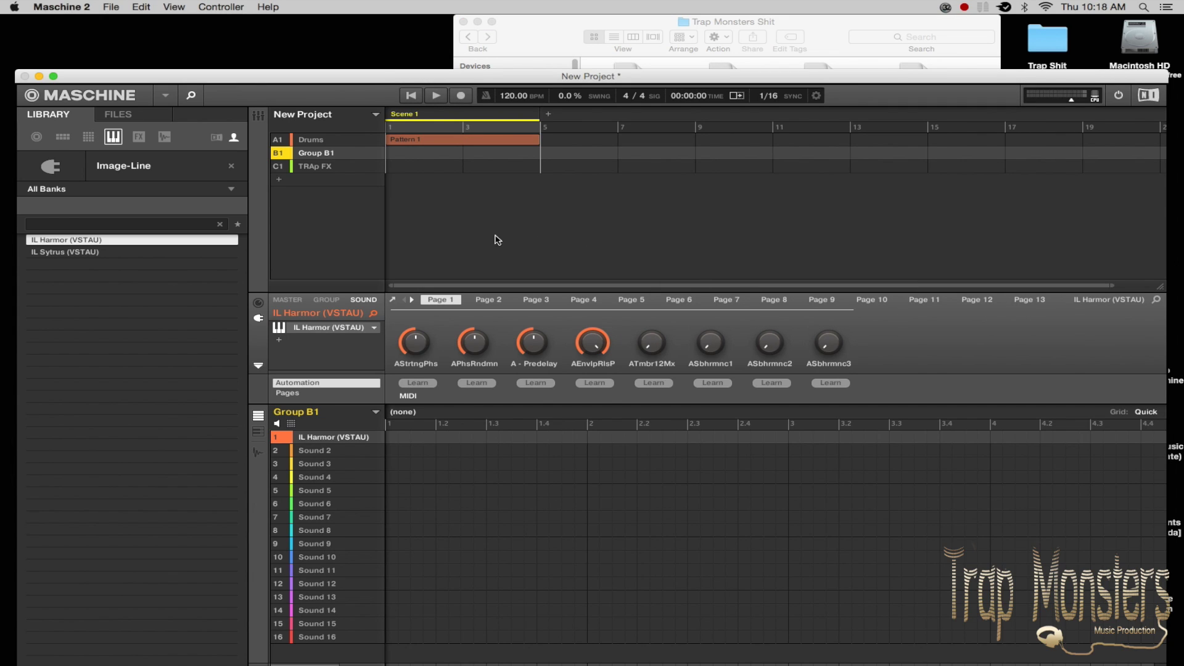
{"action": "left_click", "coordinate": [393, 300]}
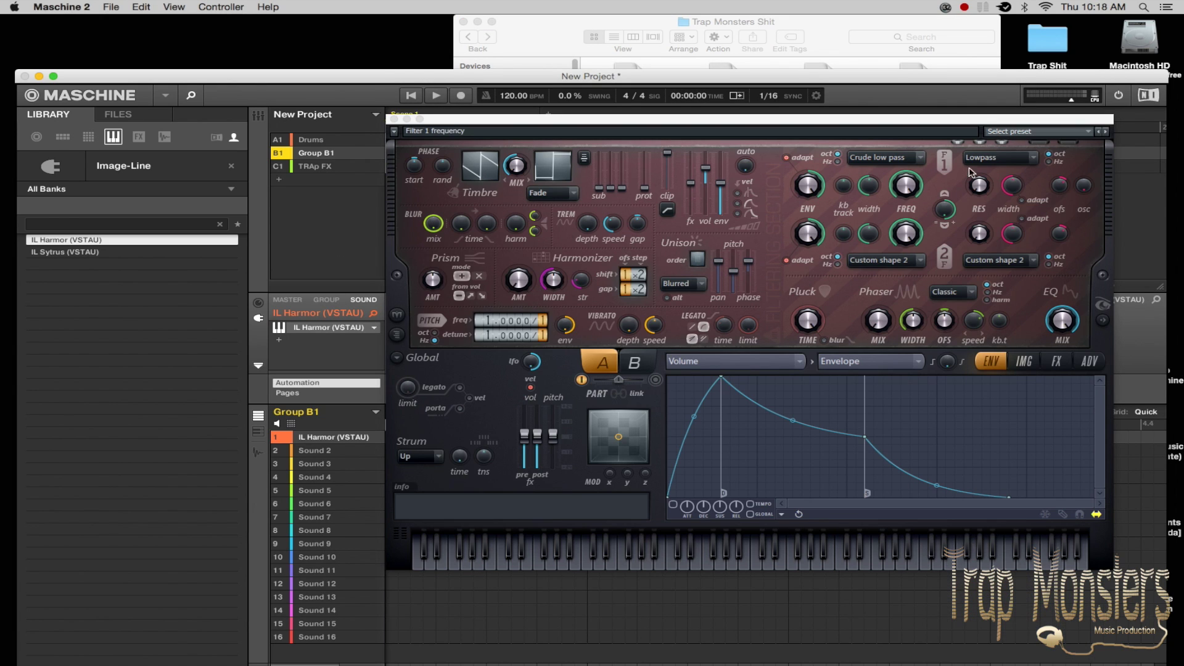
{"action": "left_click", "coordinate": [1087, 132]}
{"action": "left_click", "coordinate": [1087, 132]}
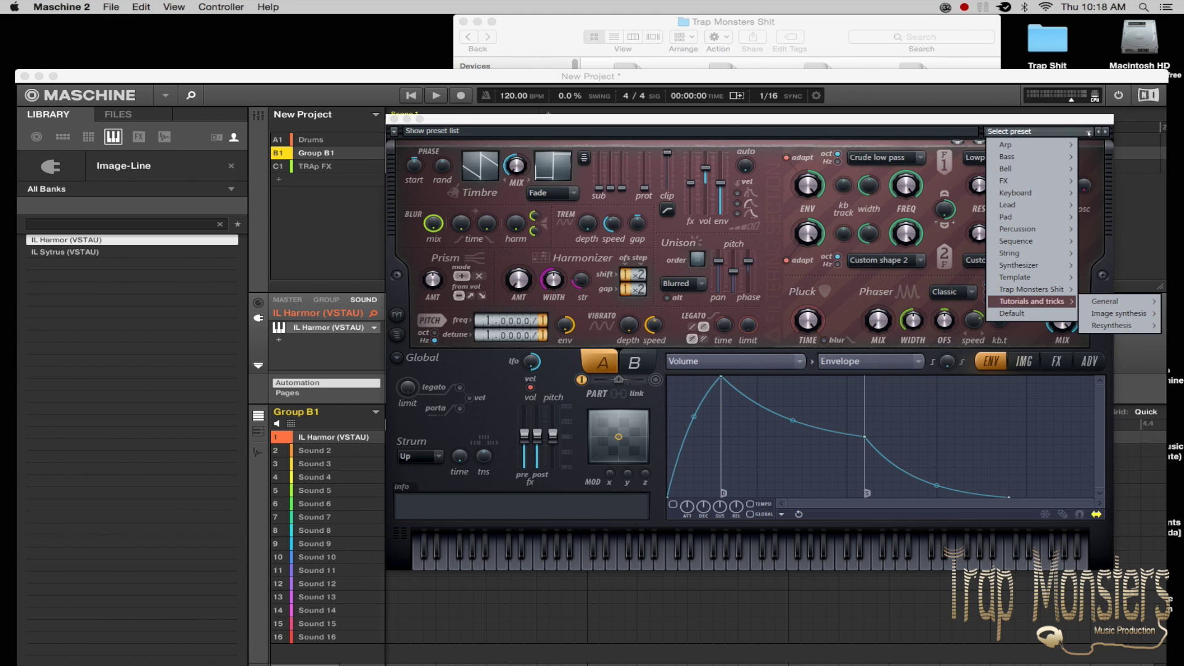
{"action": "mouse_move", "coordinate": [1066, 289]}
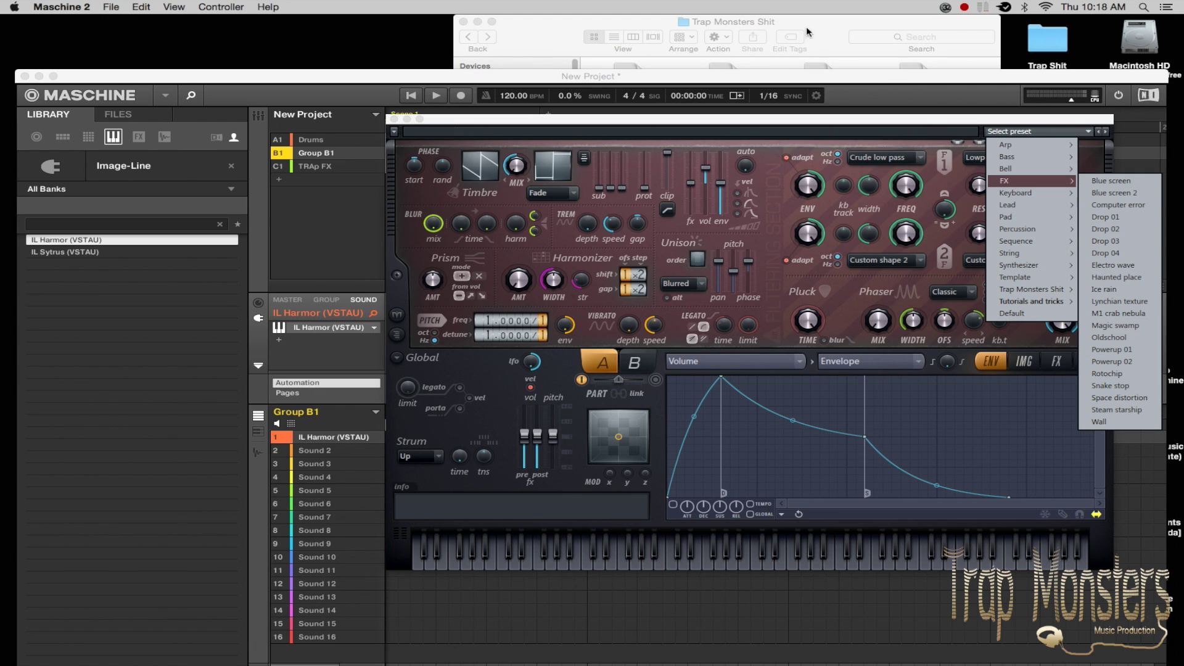
{"action": "left_click", "coordinate": [829, 21]}
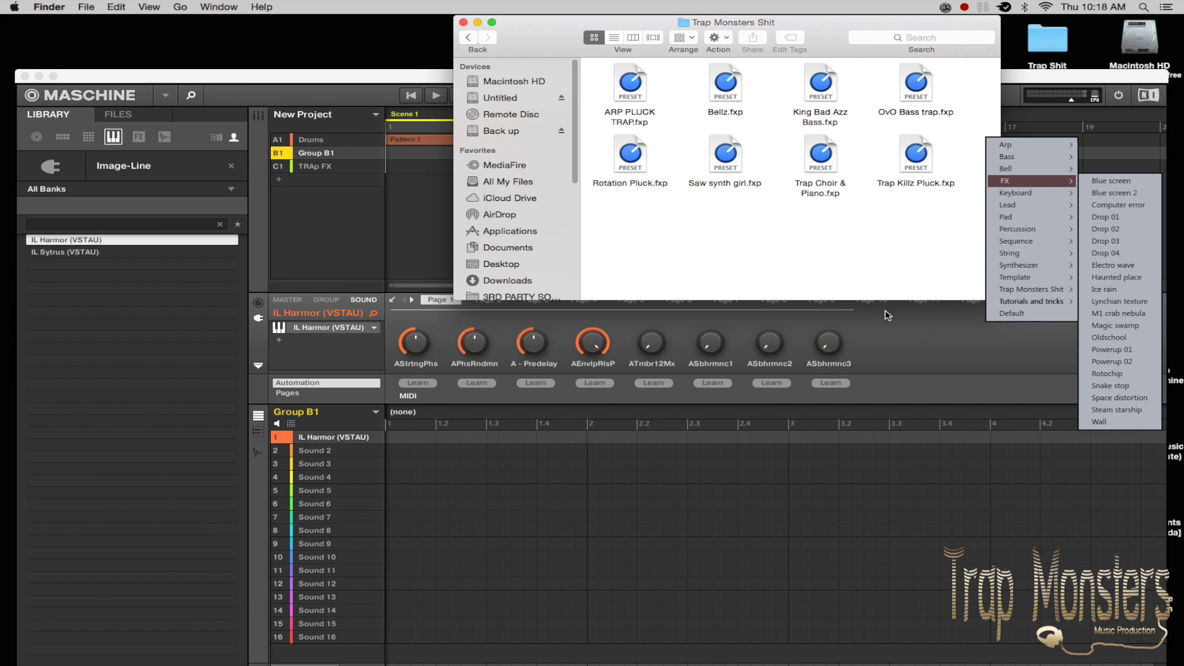
{"action": "left_click", "coordinate": [899, 322]}
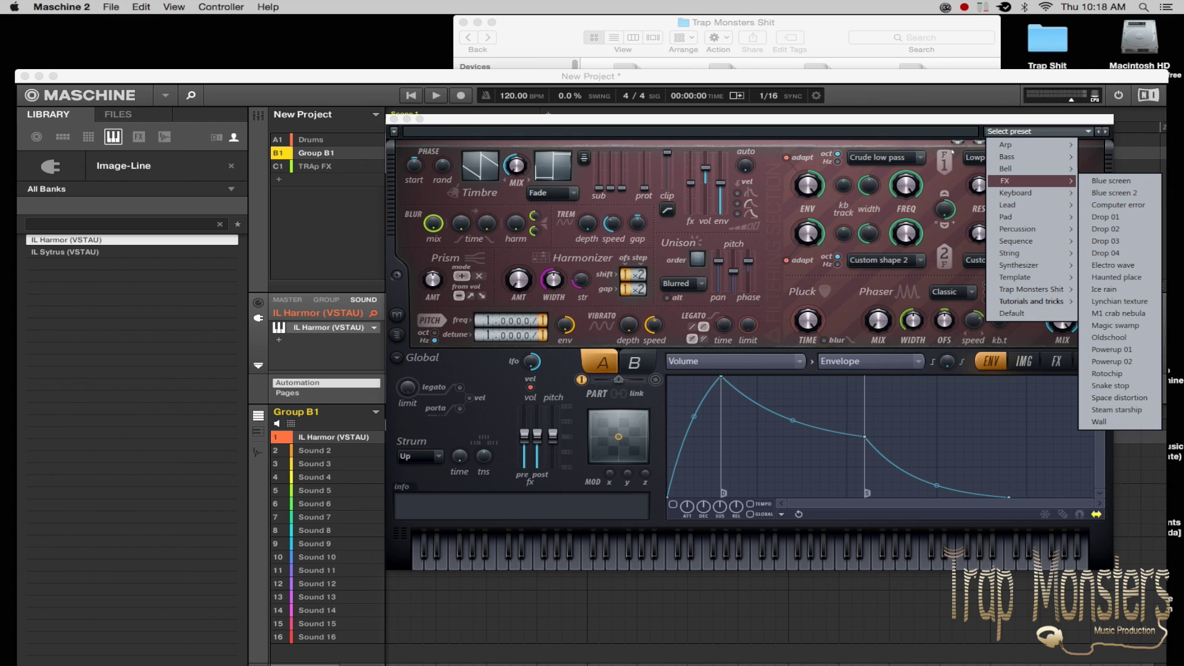
{"action": "left_click", "coordinate": [932, 170]}
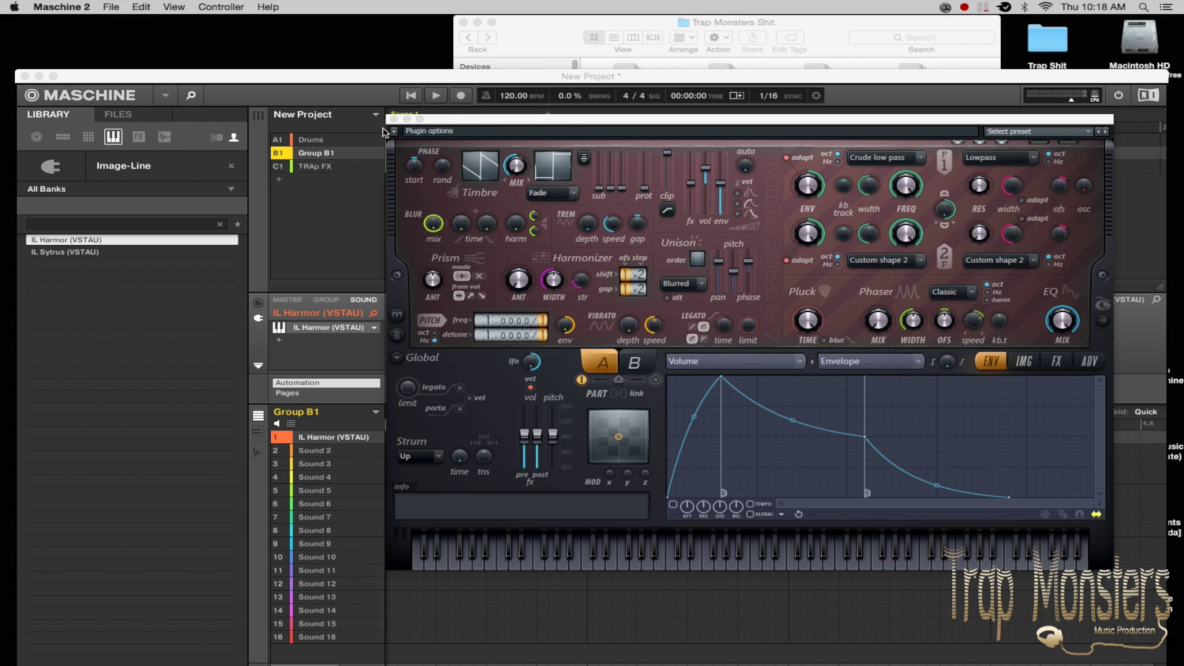
Step: Move the Maschine window back up and examine Harmor's plugin options for loading and saving presets
{"action": "left_click_drag", "start_coordinate": [390, 76], "coordinate": [380, 7]}
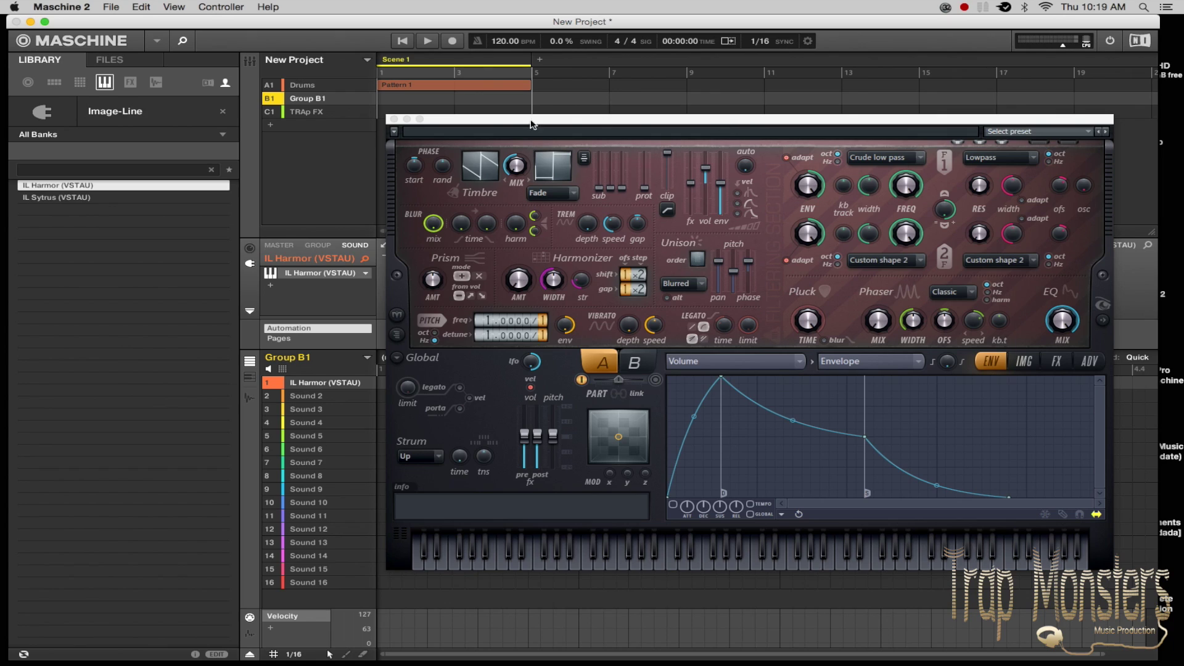
{"action": "left_click", "coordinate": [394, 132]}
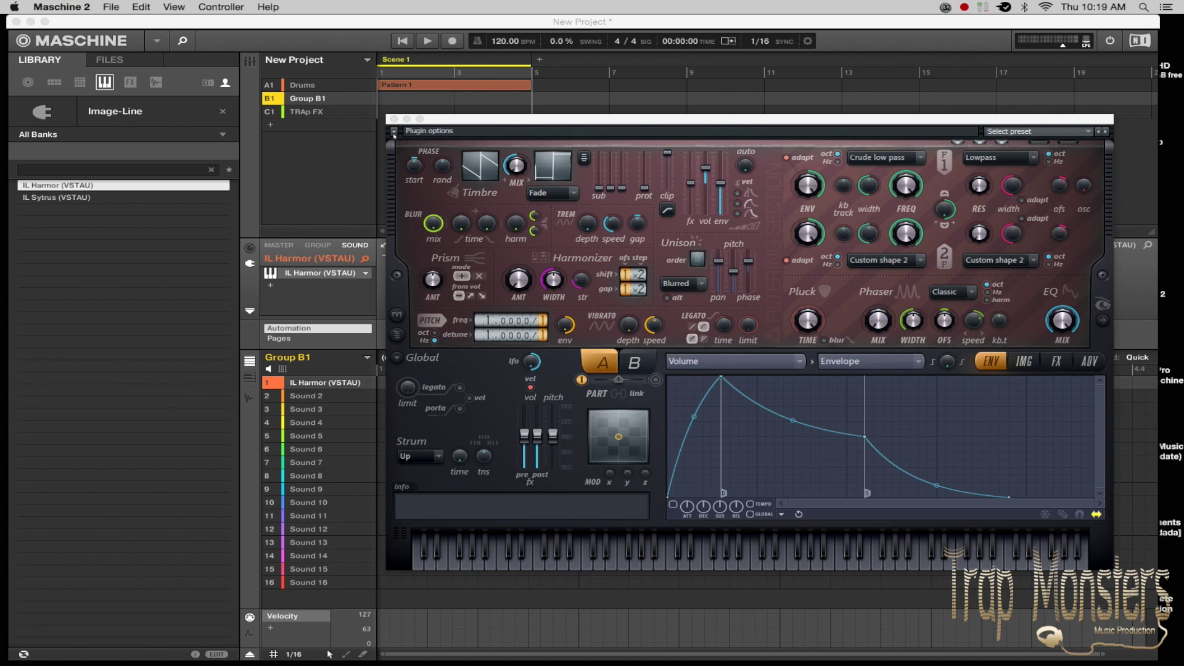
{"action": "left_click", "coordinate": [394, 133]}
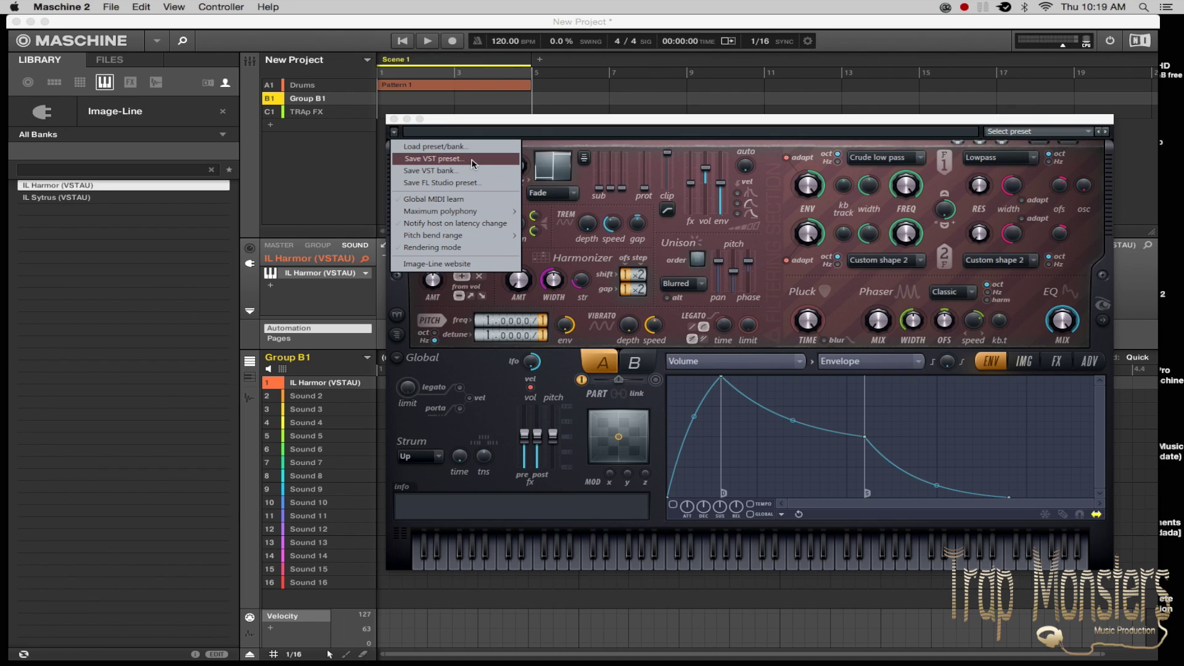
{"action": "left_click", "coordinate": [596, 124]}
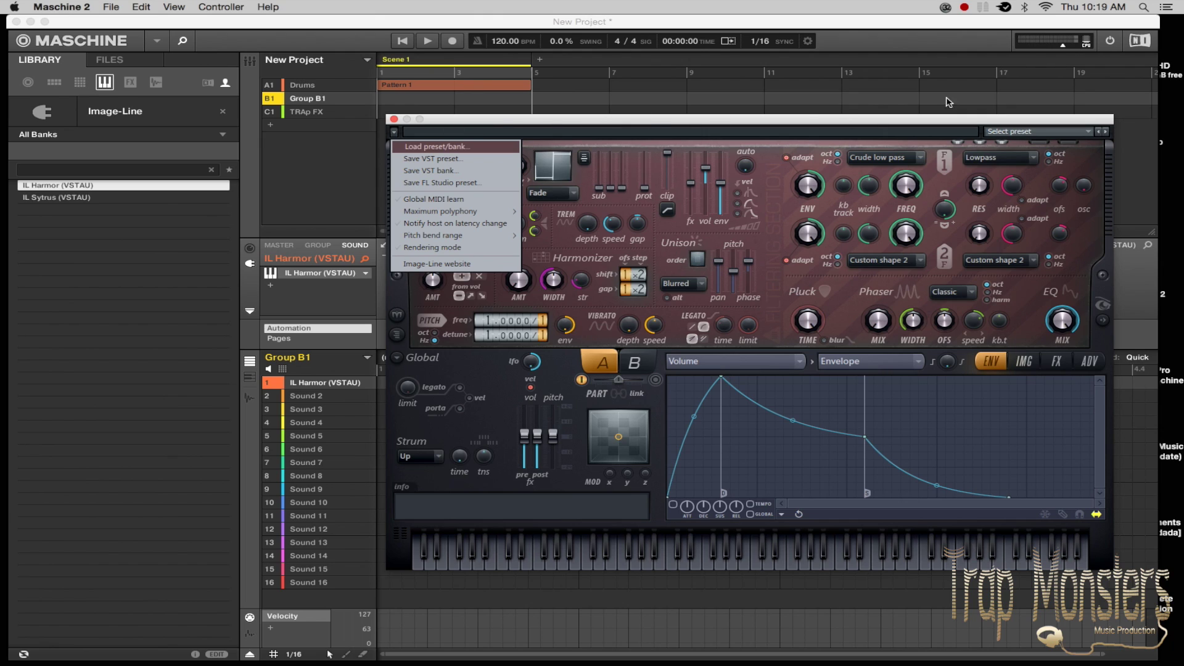
Step: Review the Trap Monsters Shit and factory categories in Harmor's preset list
{"action": "left_click", "coordinate": [1088, 132]}
{"action": "left_click", "coordinate": [1088, 132]}
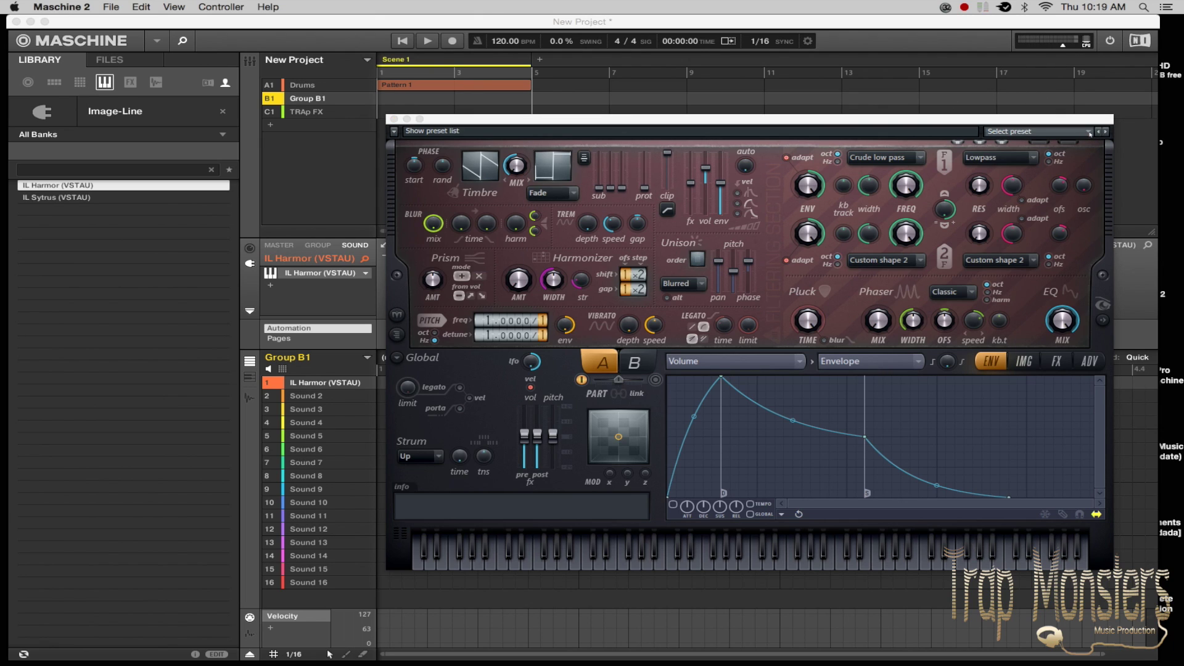
{"action": "left_click", "coordinate": [1087, 133]}
{"action": "mouse_move", "coordinate": [1035, 295]}
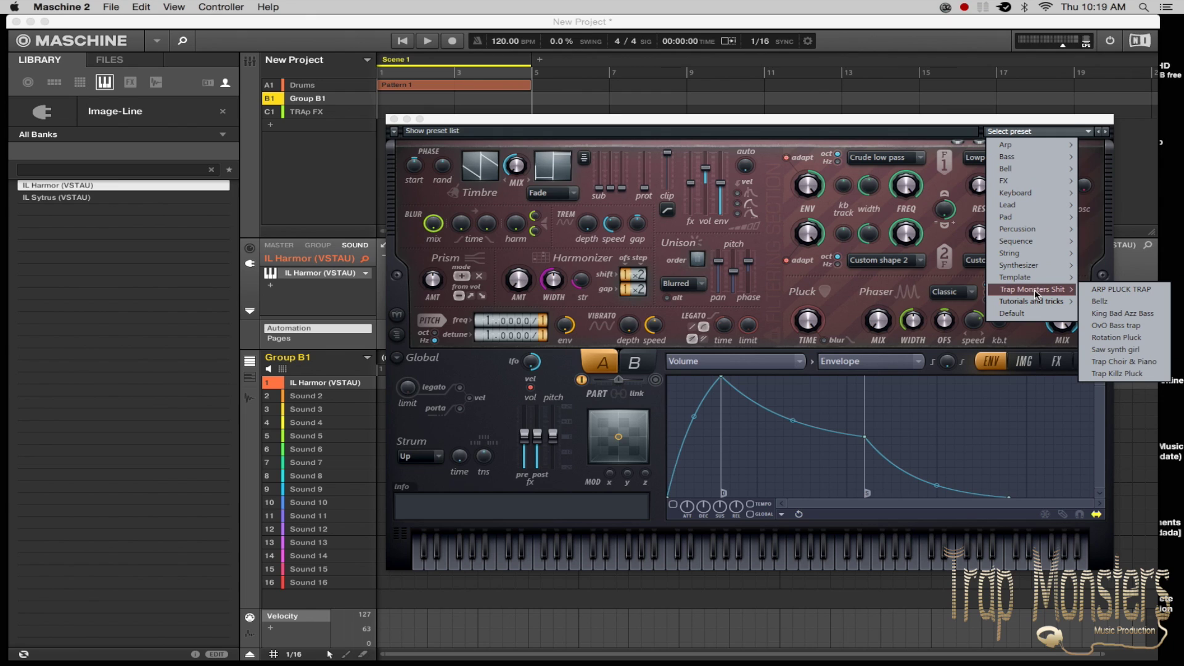
{"action": "mouse_move", "coordinate": [1063, 203]}
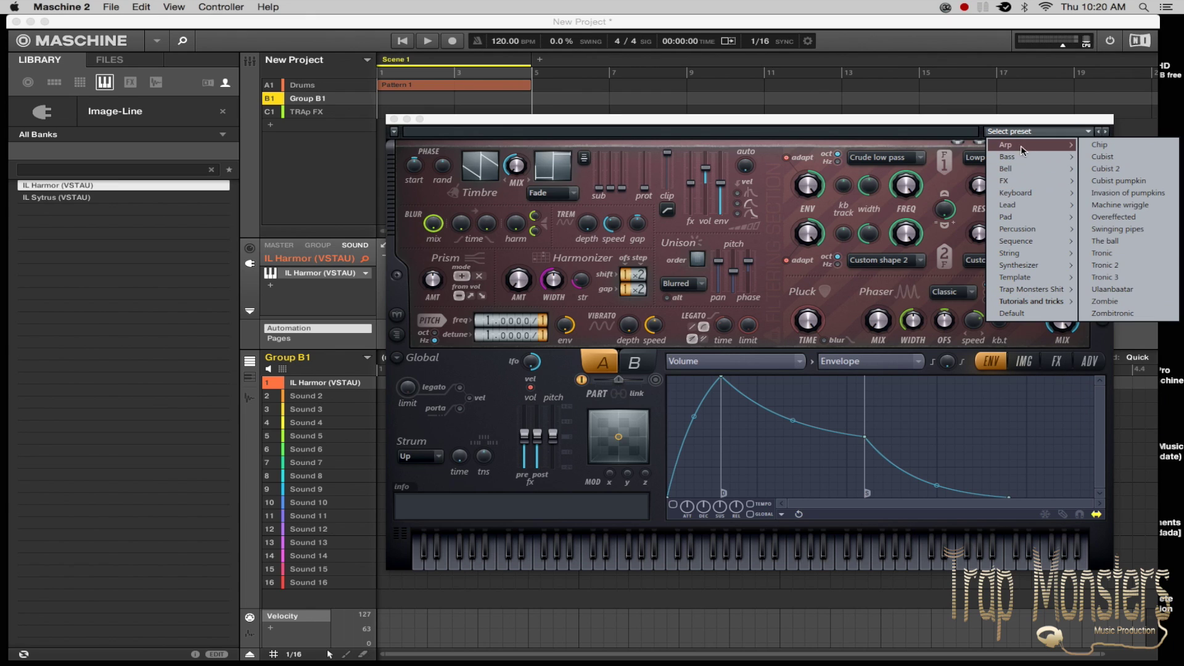